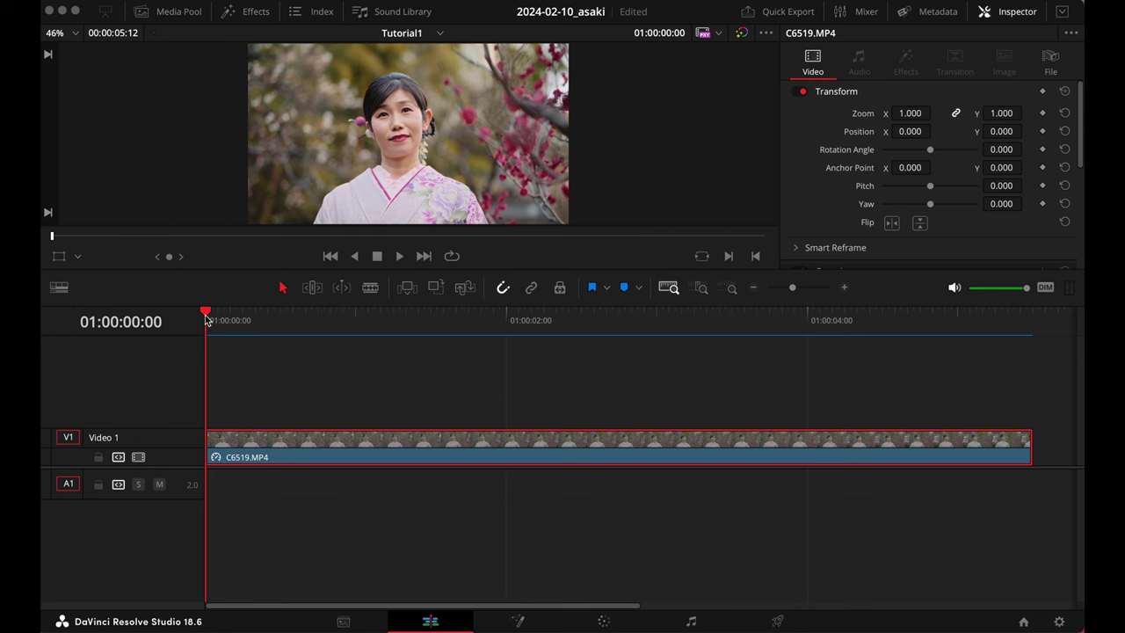
Preview the shaky clip, rewind to its start, and reveal the Inspector's Stabilization settings
key(space)
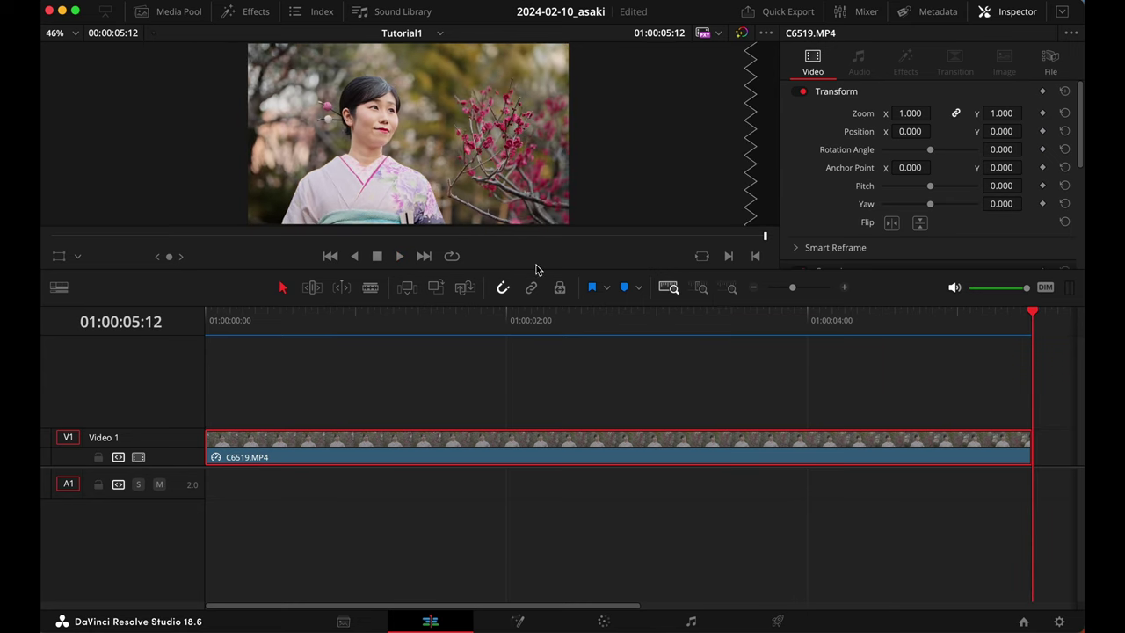
click(331, 256)
scroll(842, 176, down, 3)
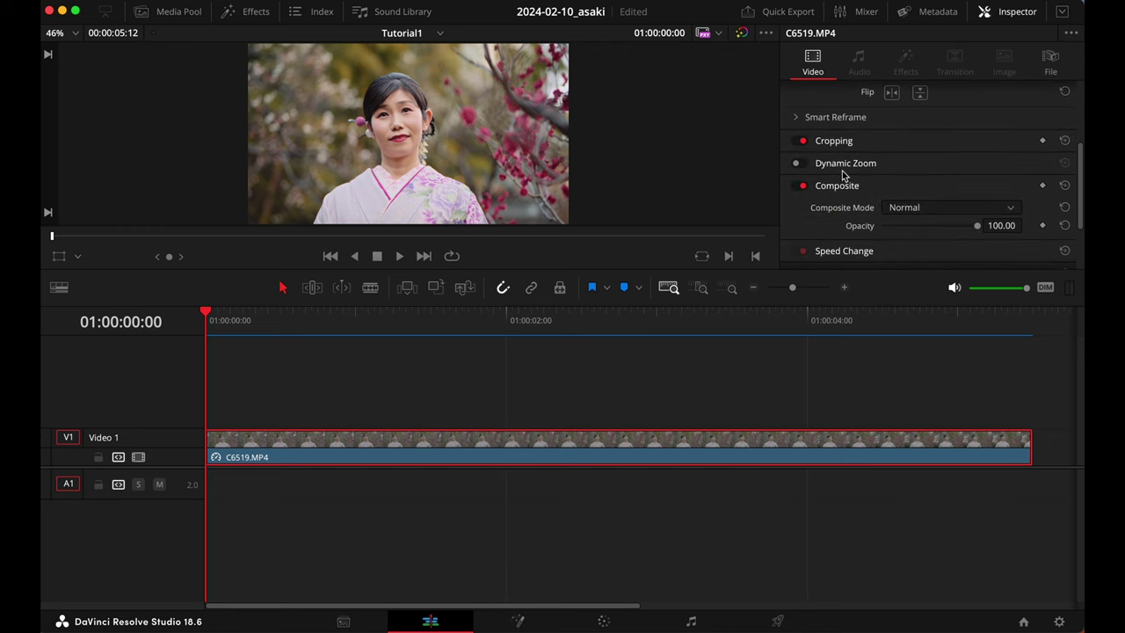
scroll(871, 189, down, 2)
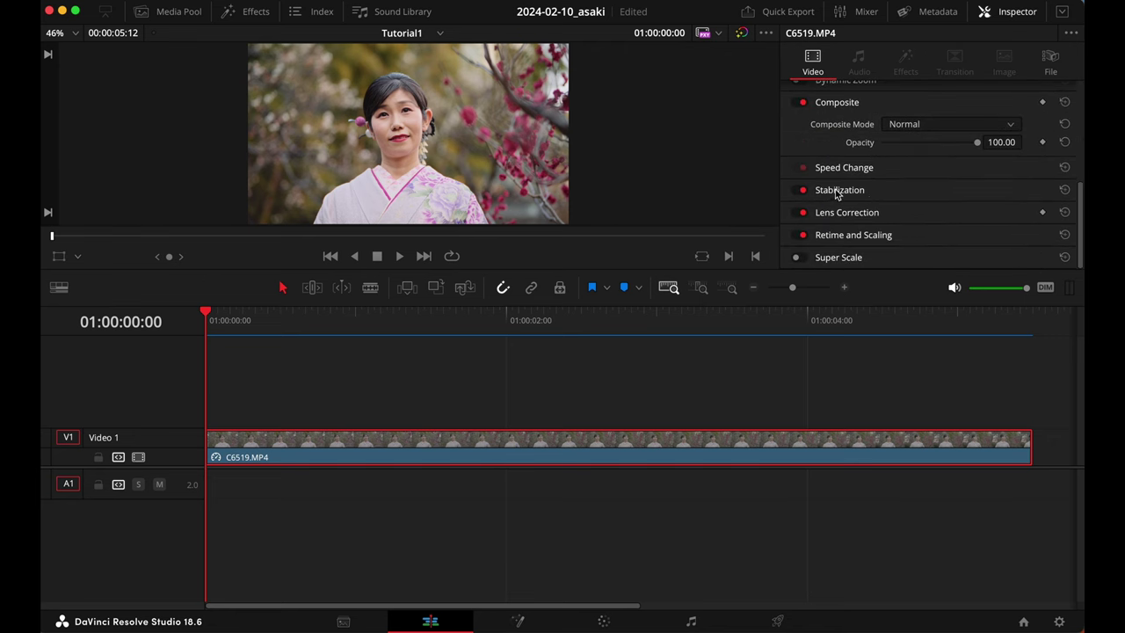
click(837, 190)
Raise Smooth to 0.500, run Perspective stabilization, and play the stabilized clip
scroll(840, 197, down, 2)
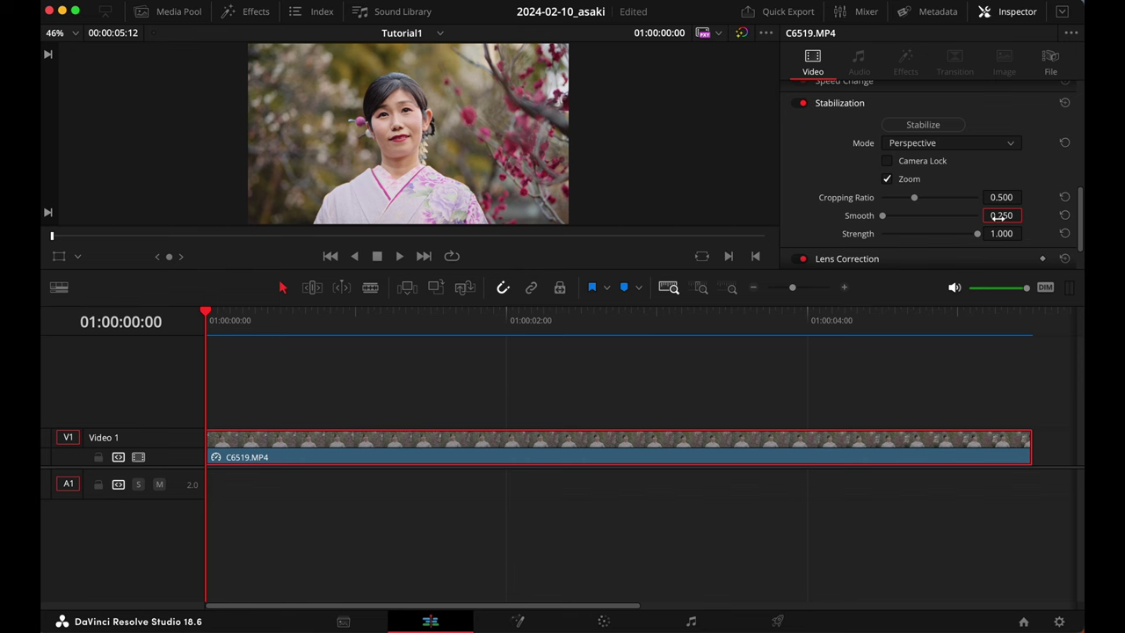
double_click(1001, 216)
text(0.5)
key(Return)
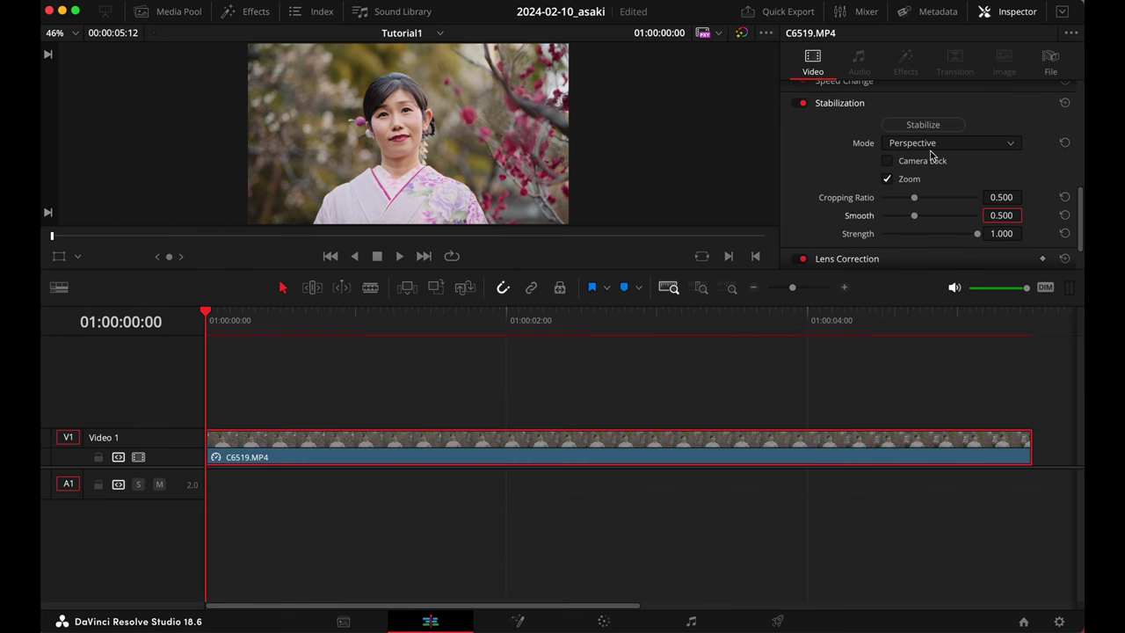
click(917, 125)
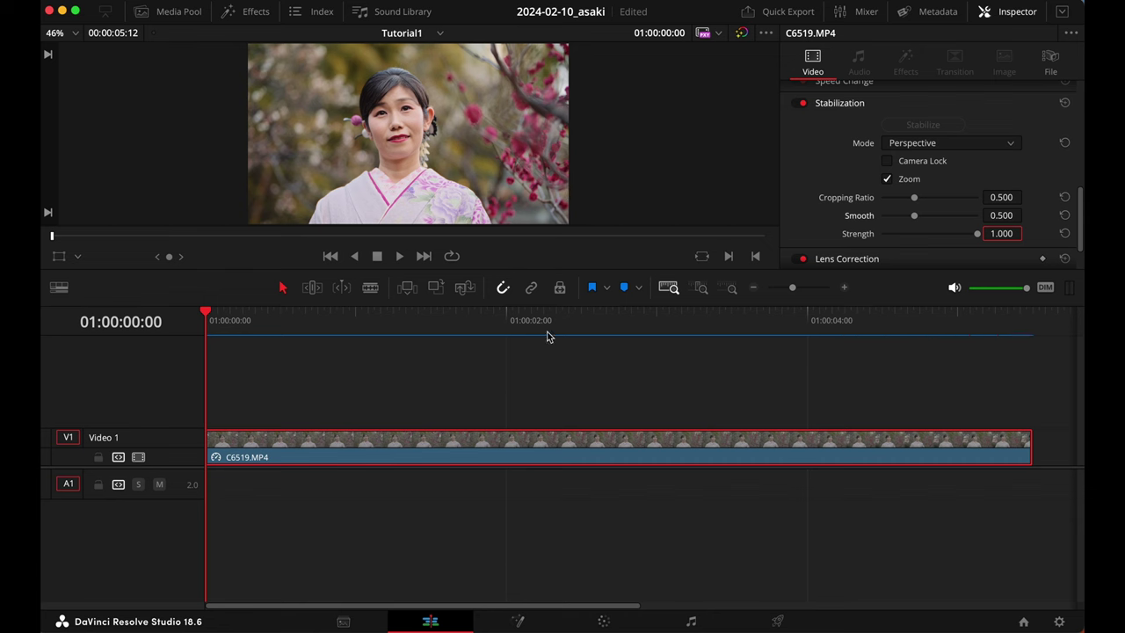
key(space)
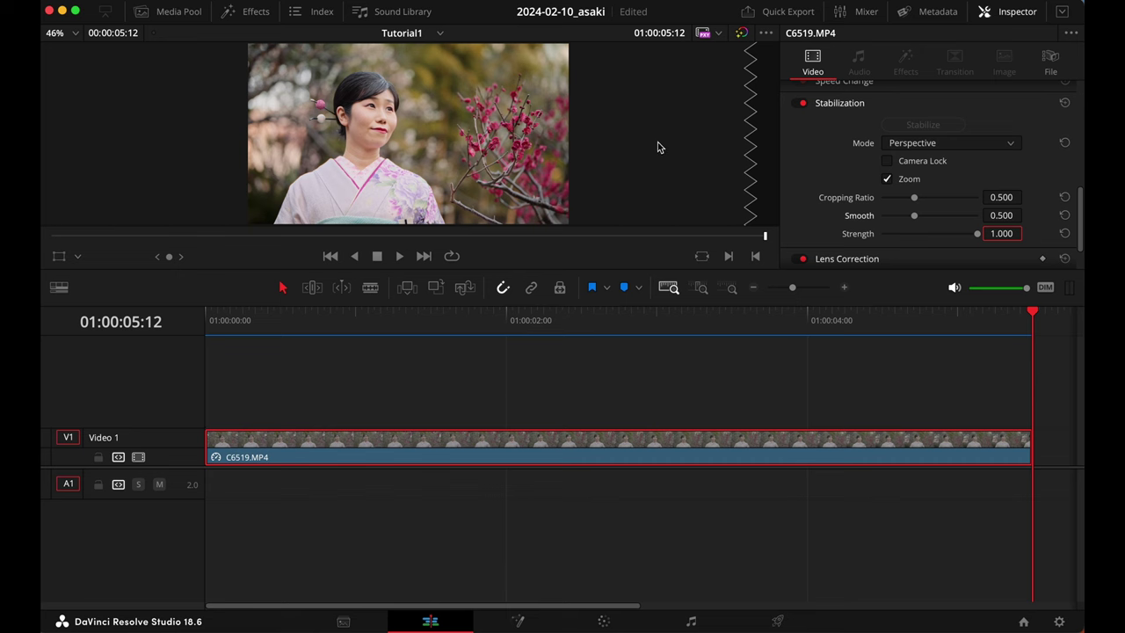
Switch the stabilization mode to Similarity and re-run the stabilization
click(925, 145)
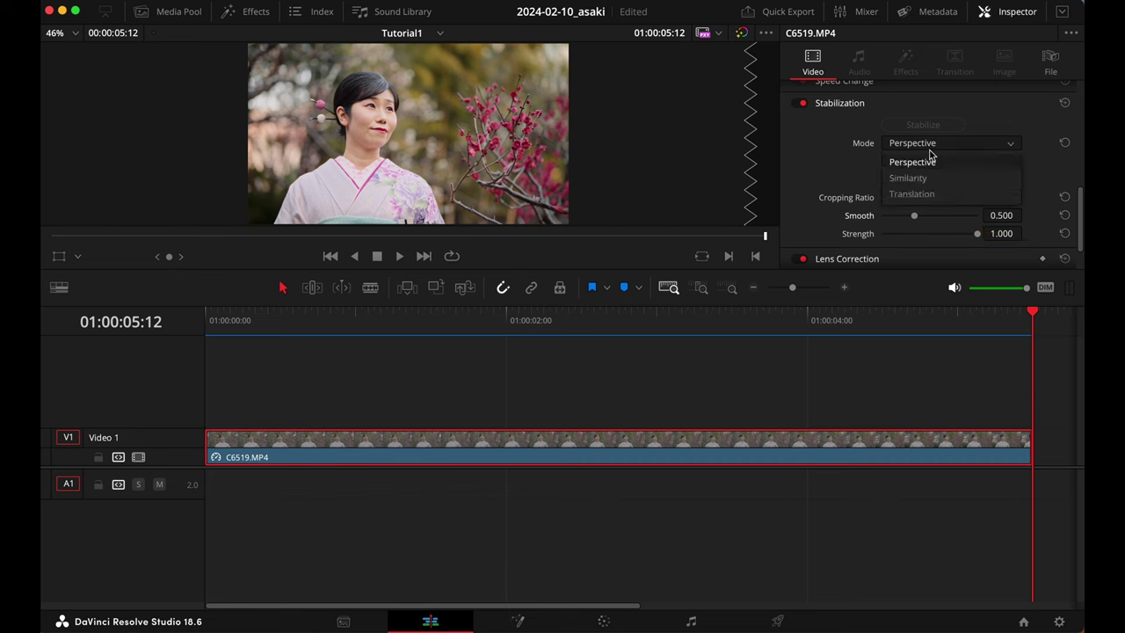
click(939, 180)
click(923, 124)
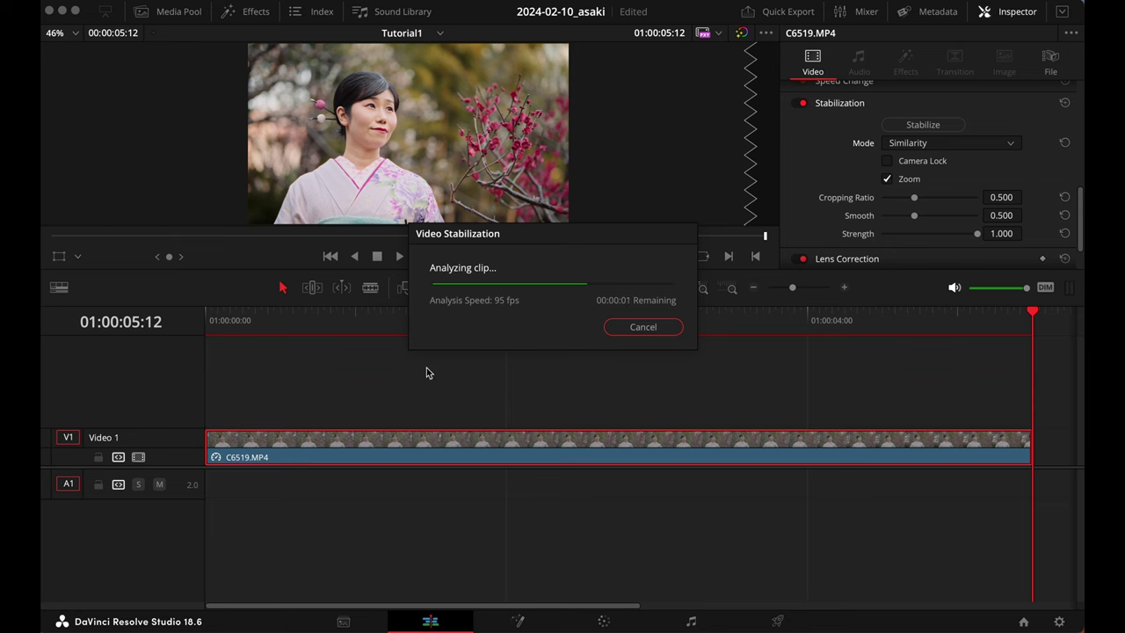
click(917, 148)
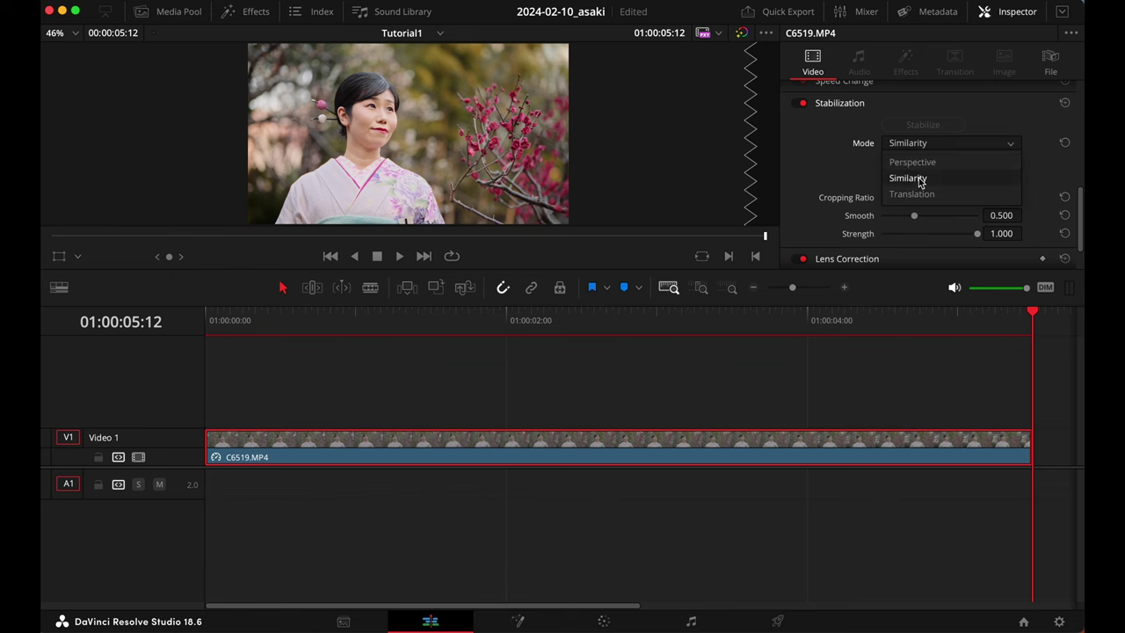
click(821, 176)
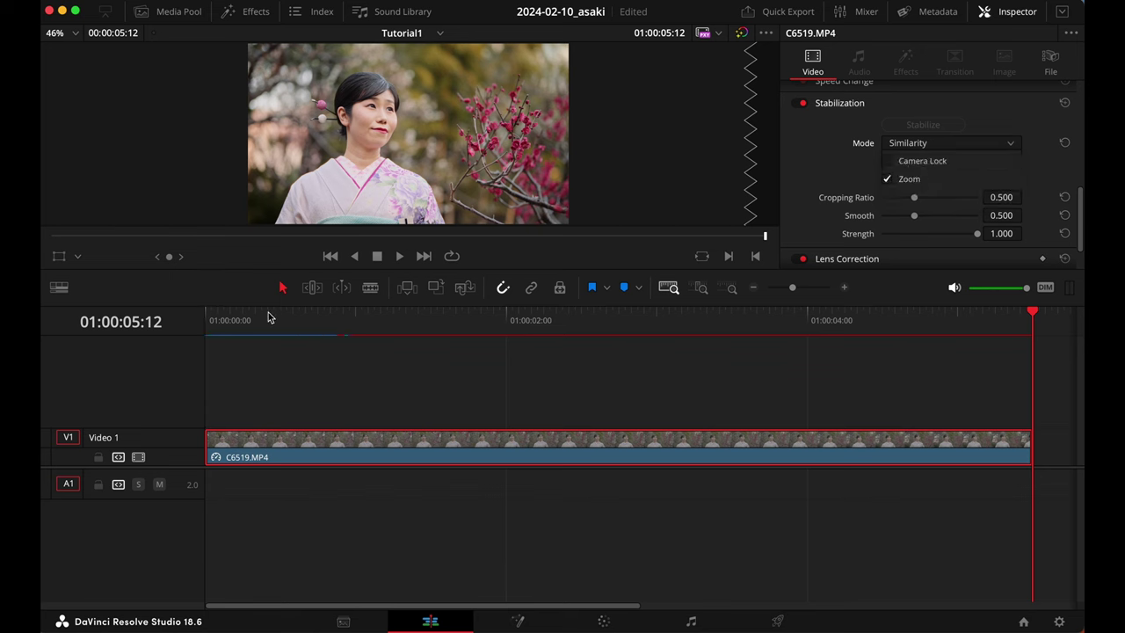
Rewind and replay the Similarity-stabilized clip to review it, keeping Similarity mode
drag(230, 315, 168, 313)
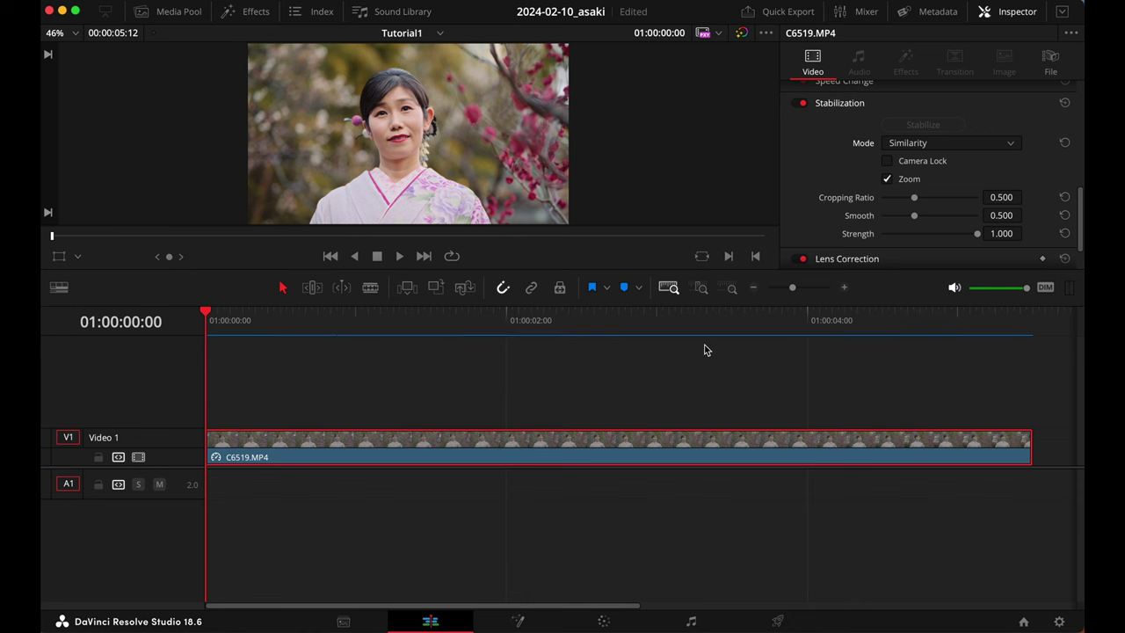
key(space)
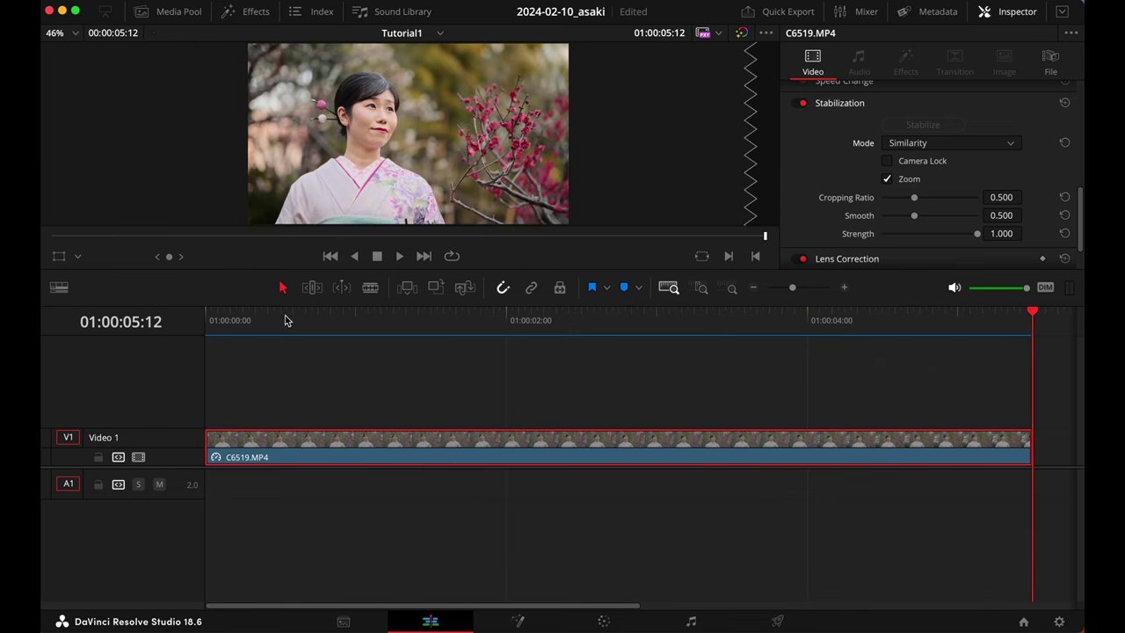
key(space)
click(923, 143)
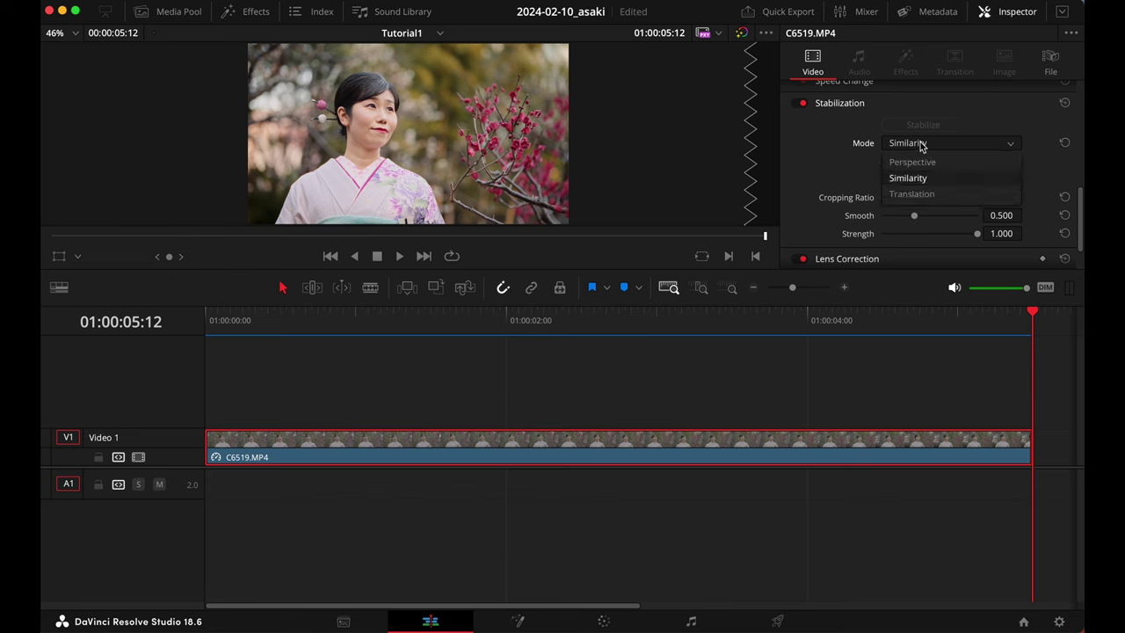
click(908, 177)
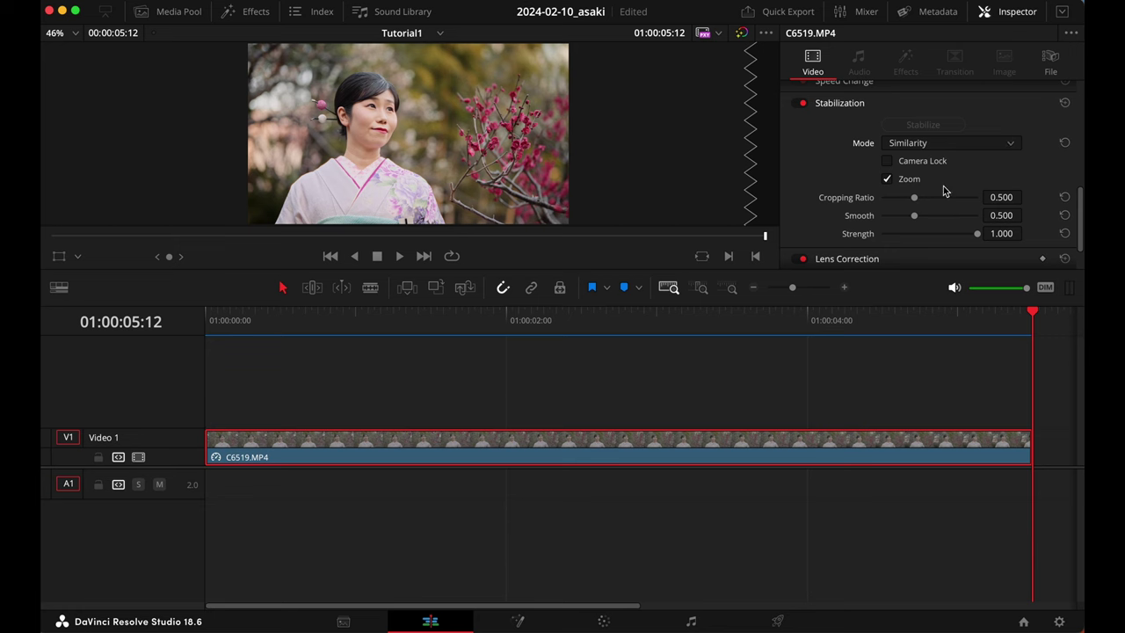
drag(376, 315, 165, 309)
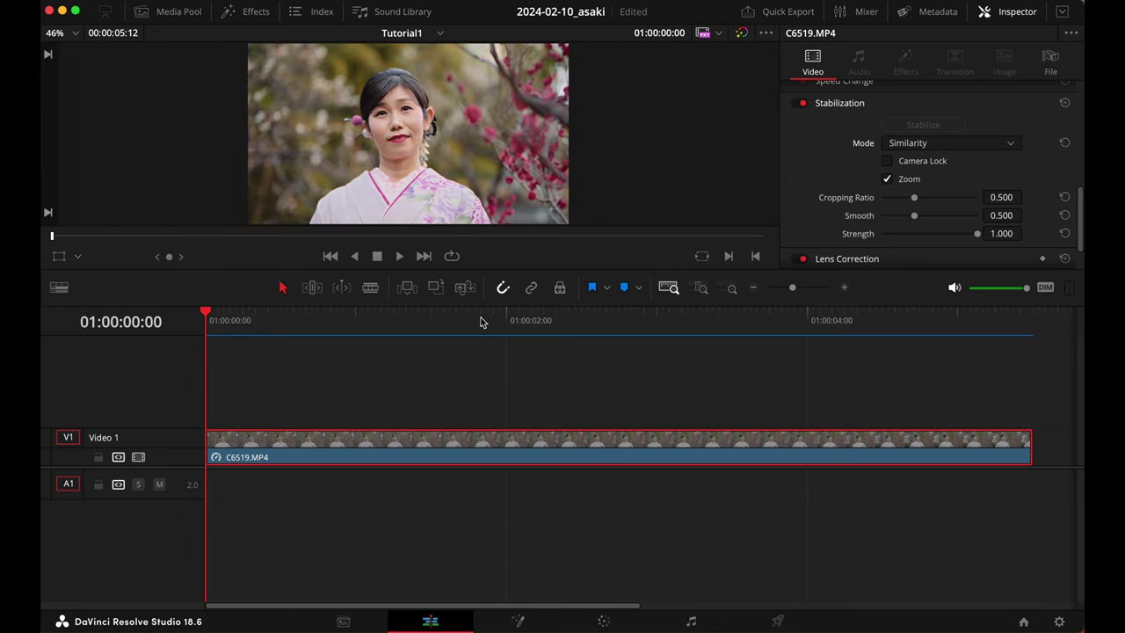
click(1051, 63)
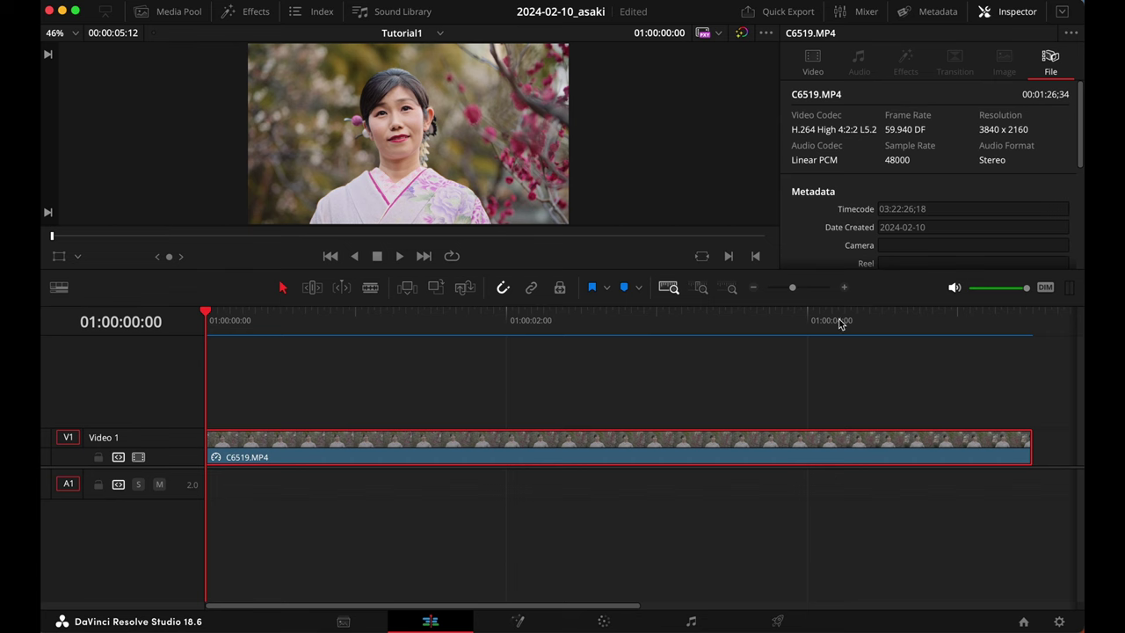
click(817, 62)
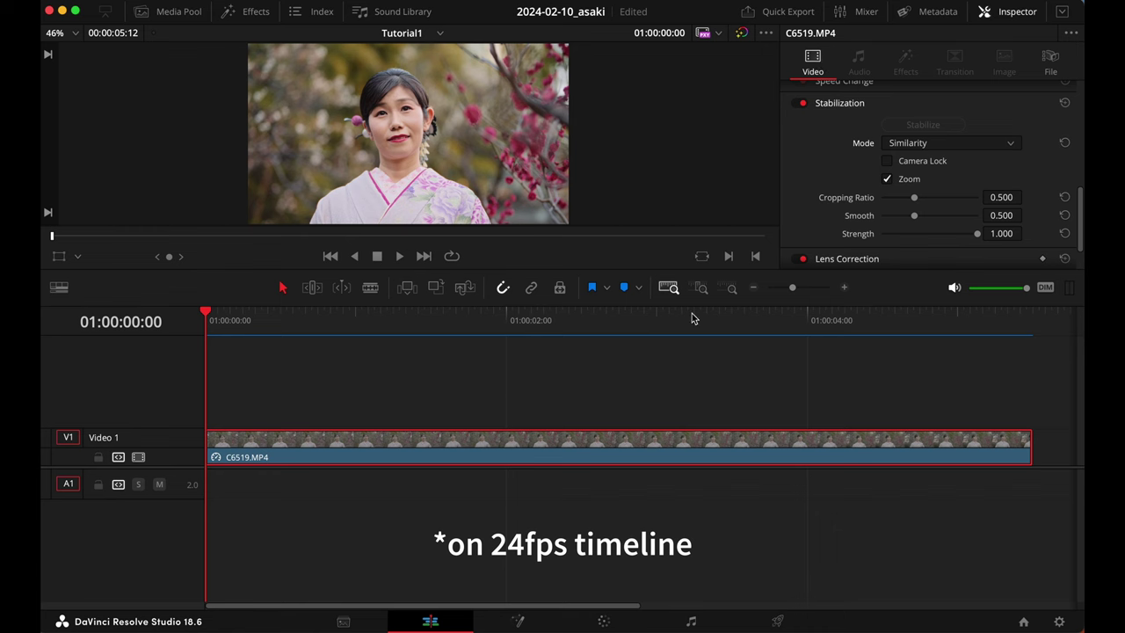
drag(394, 323, 207, 320)
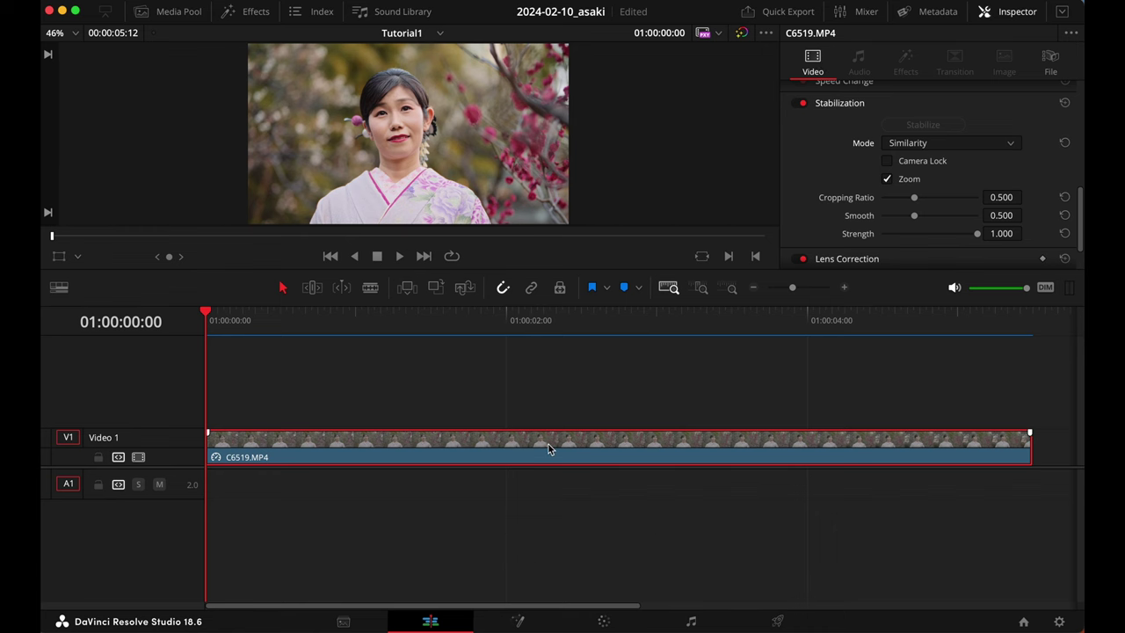
key(space)
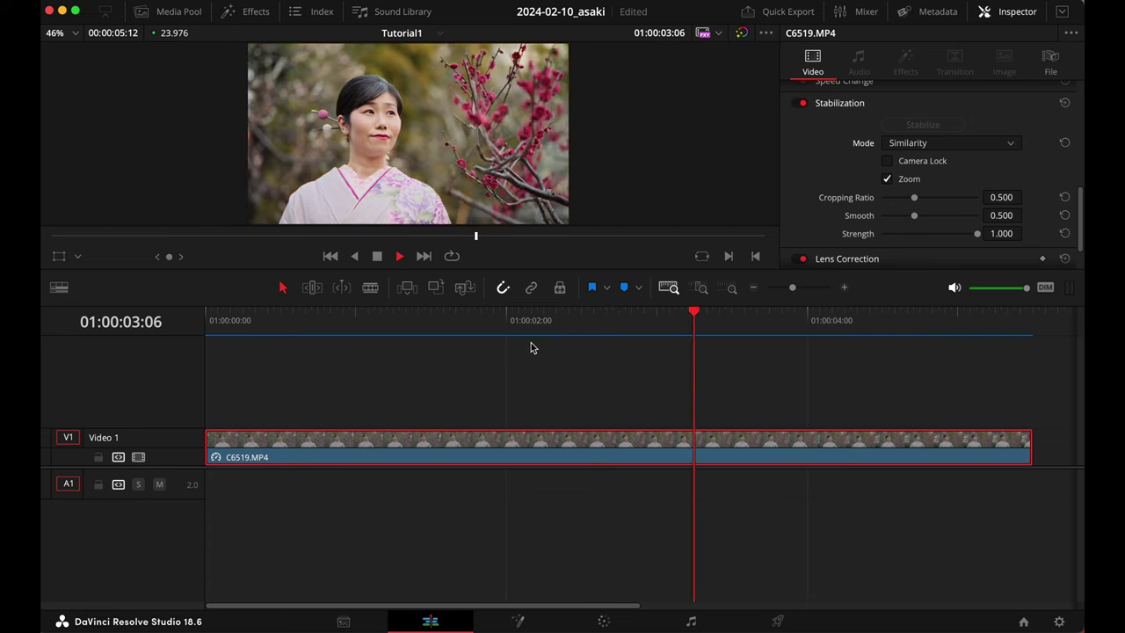
key(space)
key(Home)
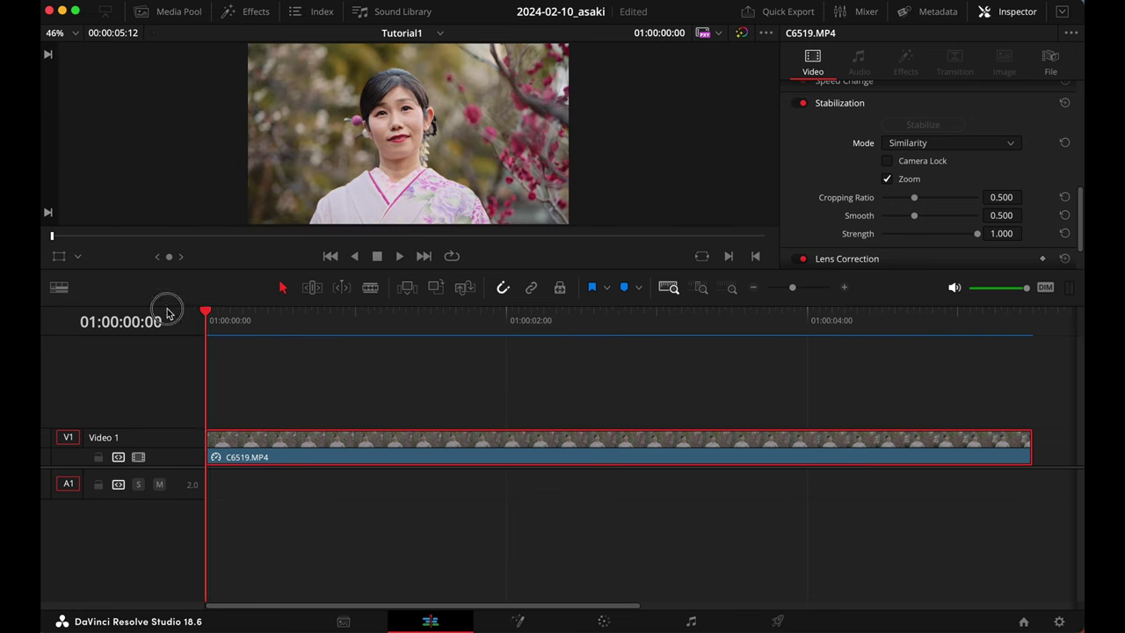
Set the clip's speed to 400 through Change Clip Speed
right_click(518, 445)
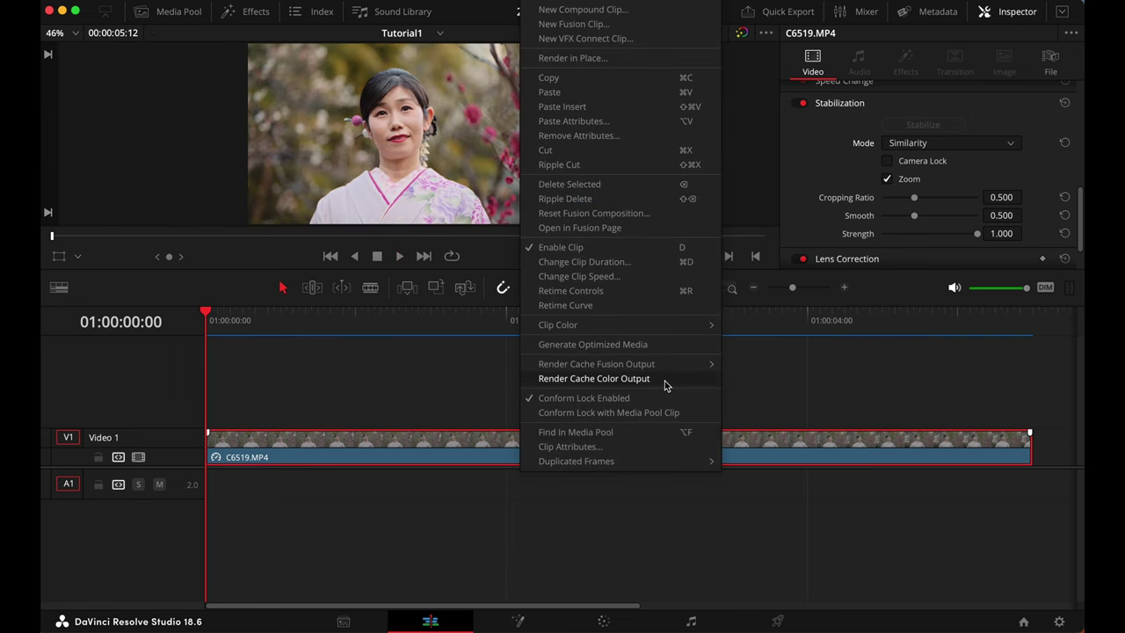
click(646, 278)
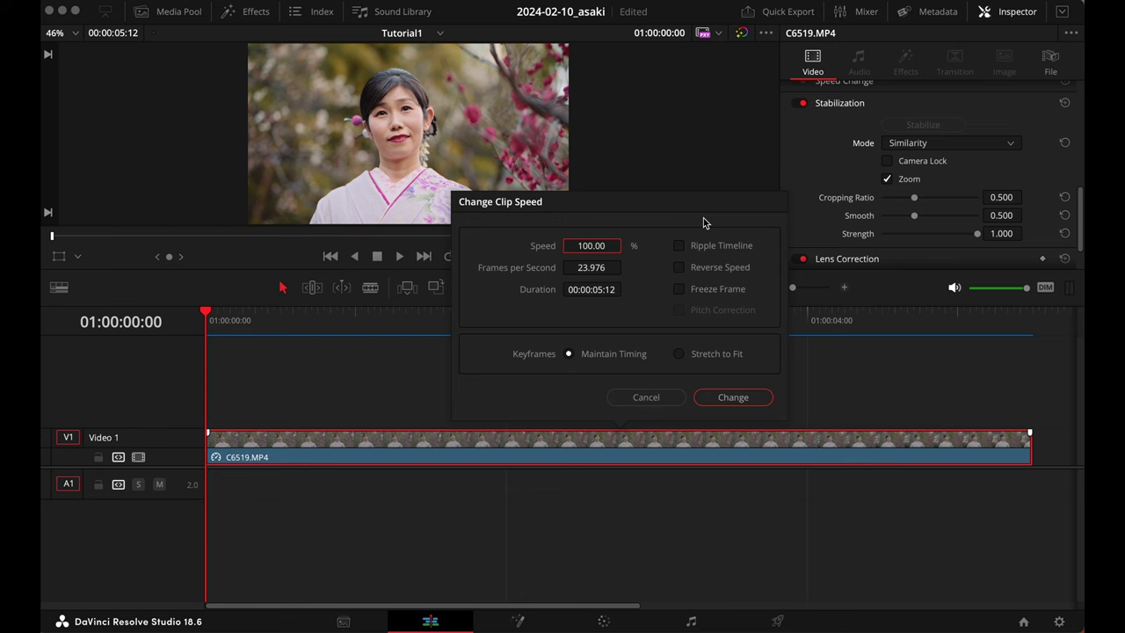
text(400)
key(Return)
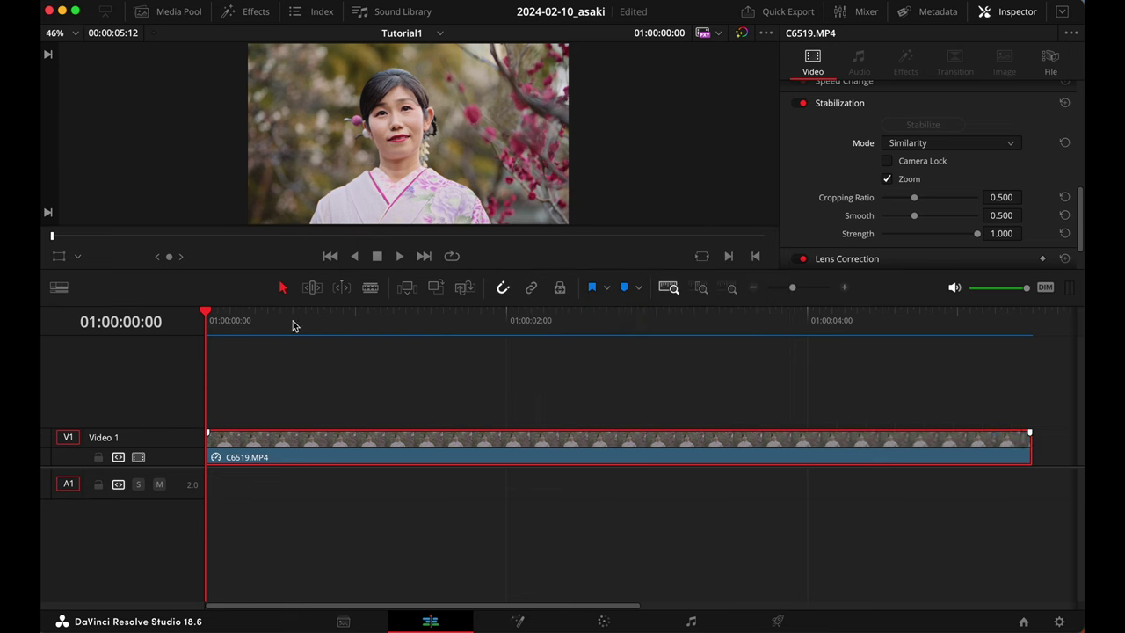
Play the retimed clip, then rewind and play it again from the start
key(space)
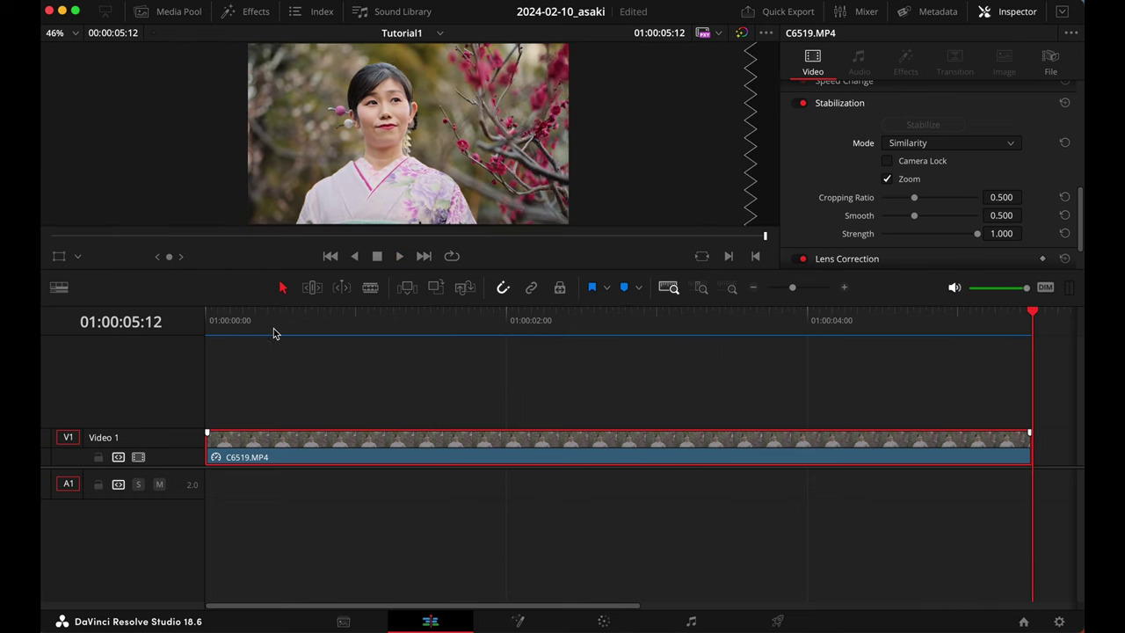
drag(263, 327, 159, 322)
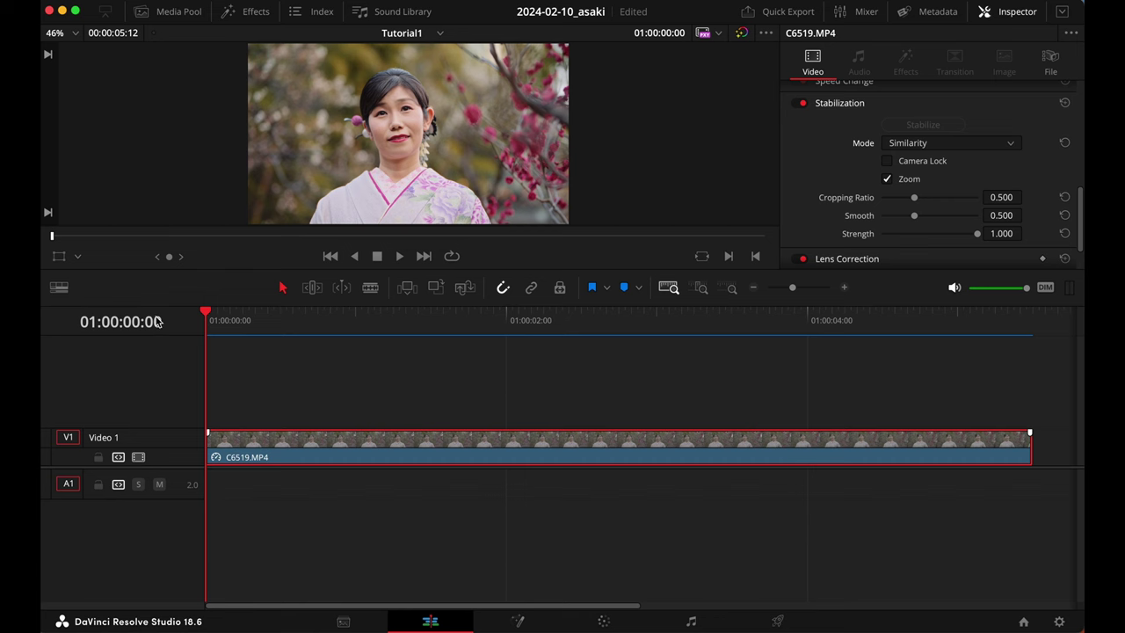
key(space)
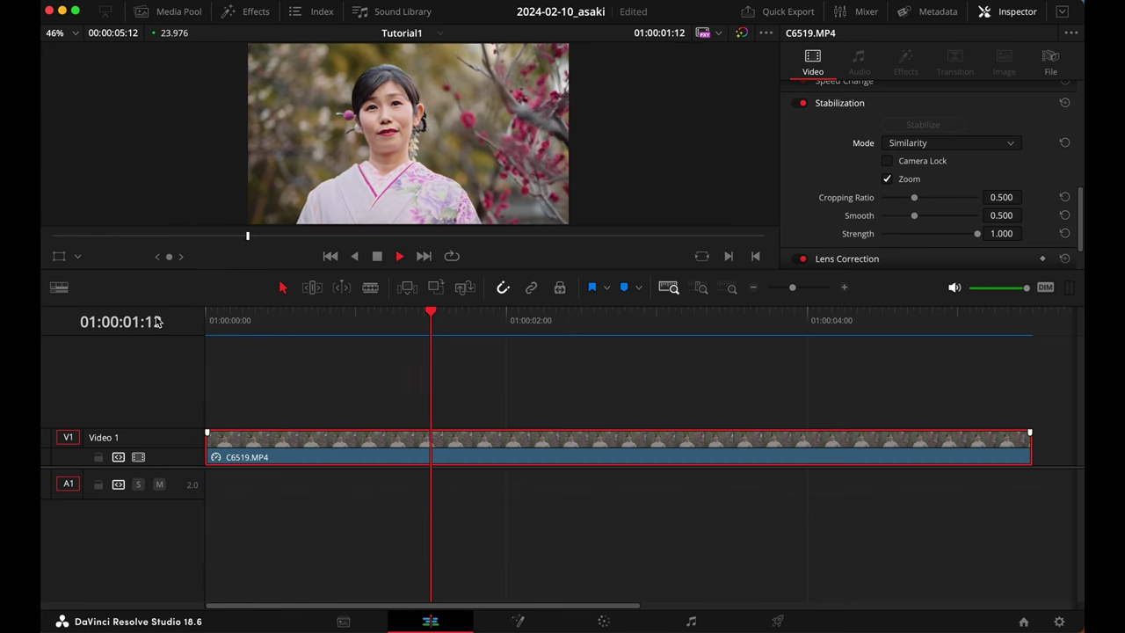